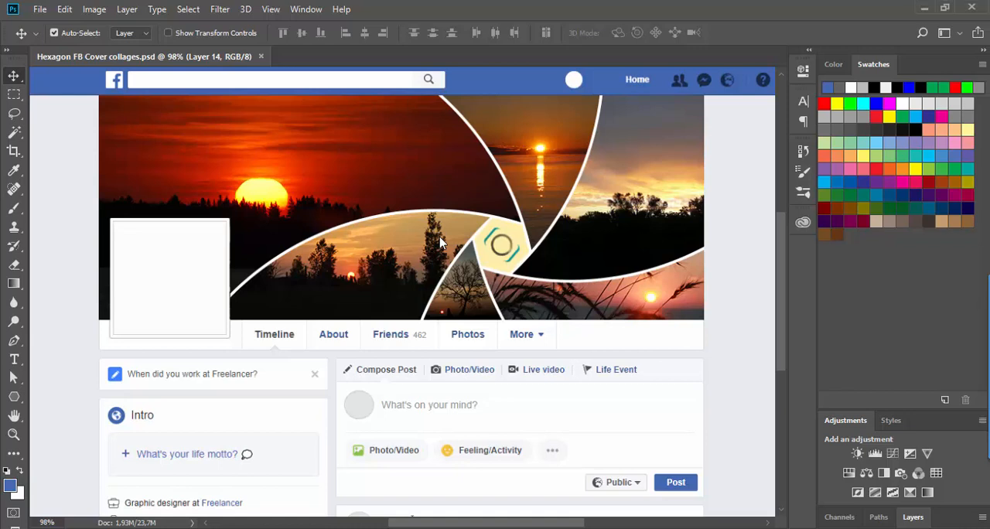
# Step: Open Hexagon Facebook Cover Collages Help.pdf from the desktop's Hexagon FB Covers folder and review the curved and straight cover layouts
pyautogui.press('super+d')
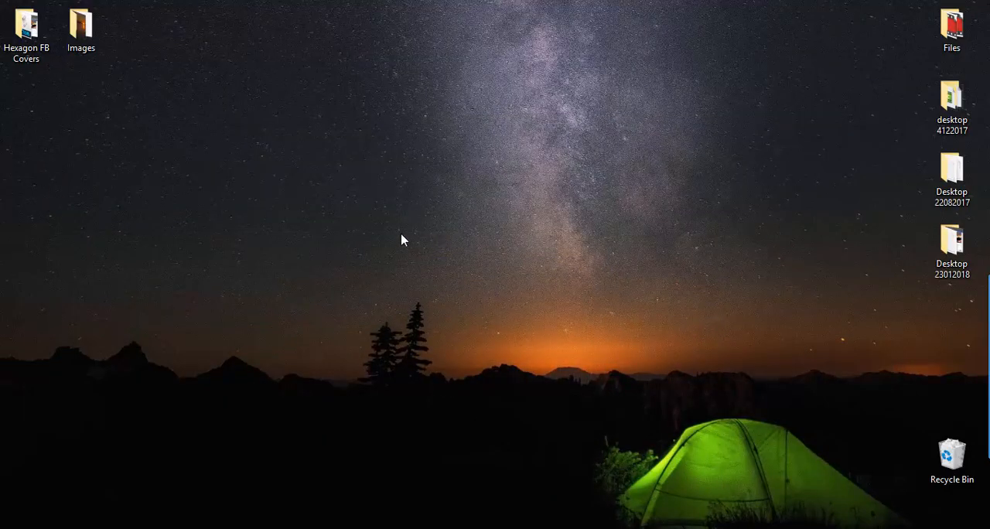
pyautogui.doubleClick(13, 30)
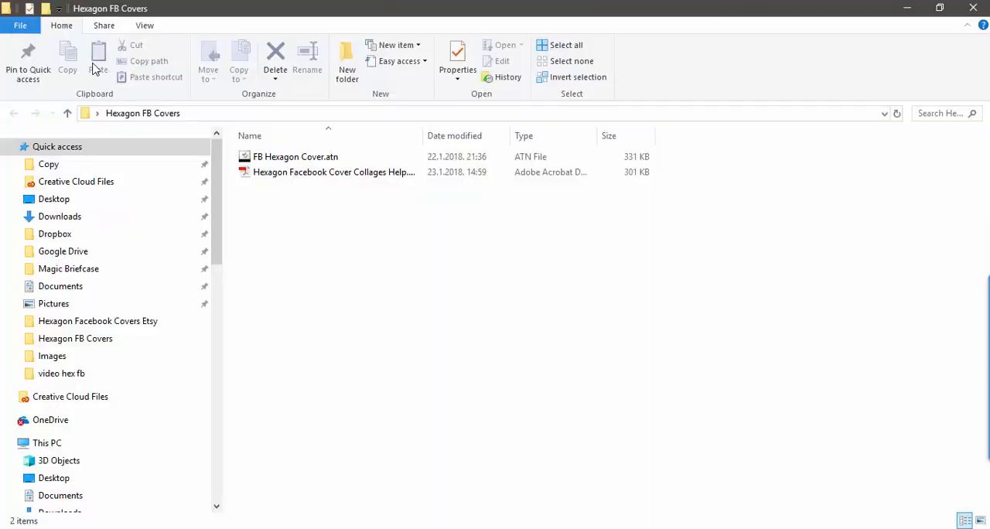
pyautogui.click(283, 174)
pyautogui.doubleClick(283, 175)
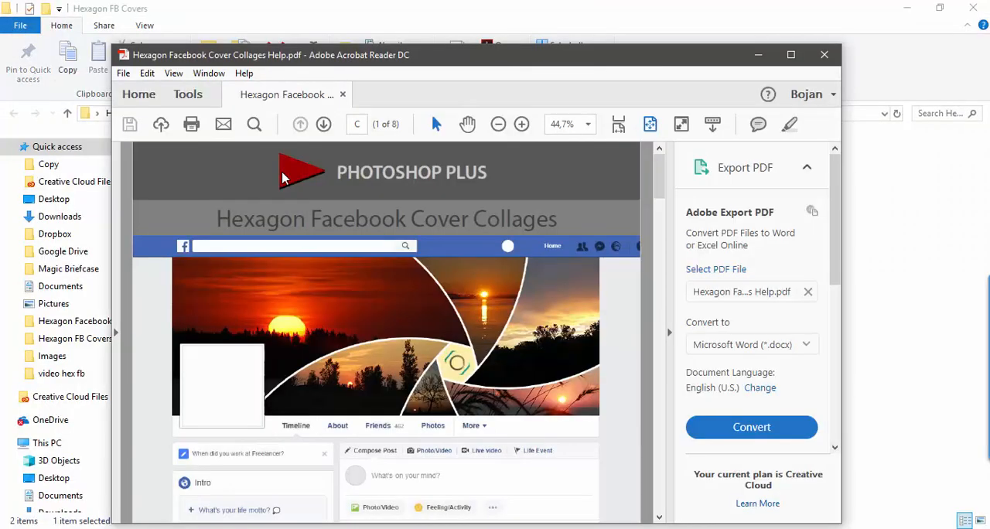
pyautogui.scroll(-6, 464, 267)
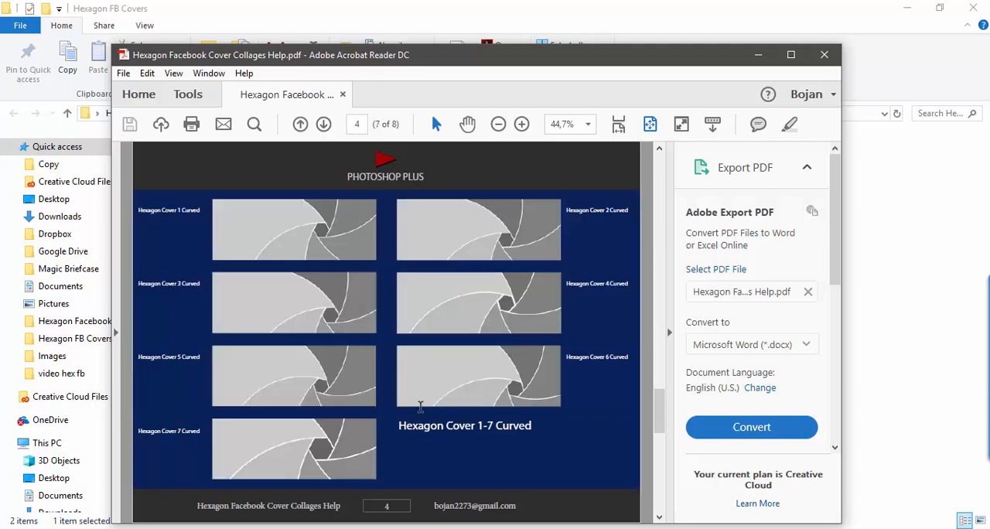
pyautogui.scroll(-3, 398, 436)
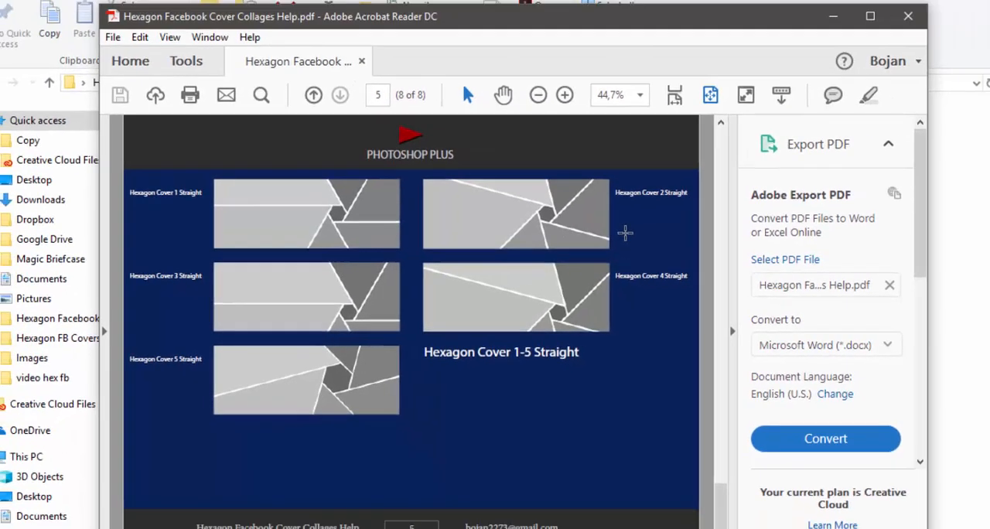
pyautogui.scroll(1, 575, 246)
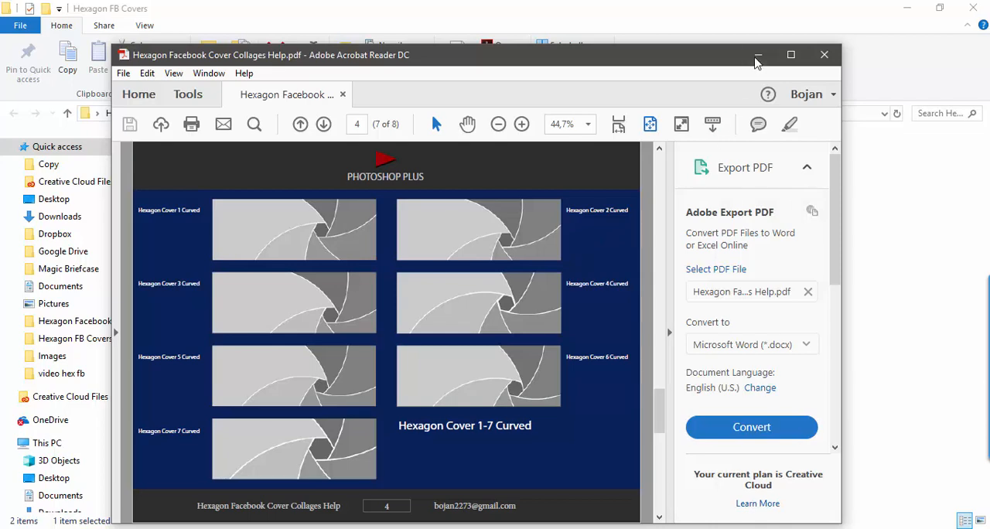
pyautogui.click(758, 55)
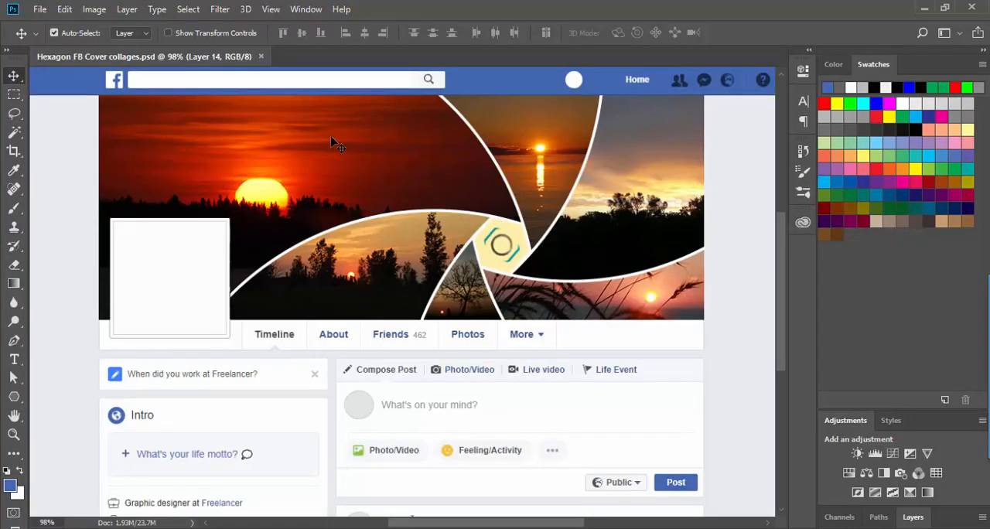
# Step: Display the available actions and load the FB Hexagon Cover.atn action set from the Hexagon FB Covers folder
pyautogui.click(304, 12)
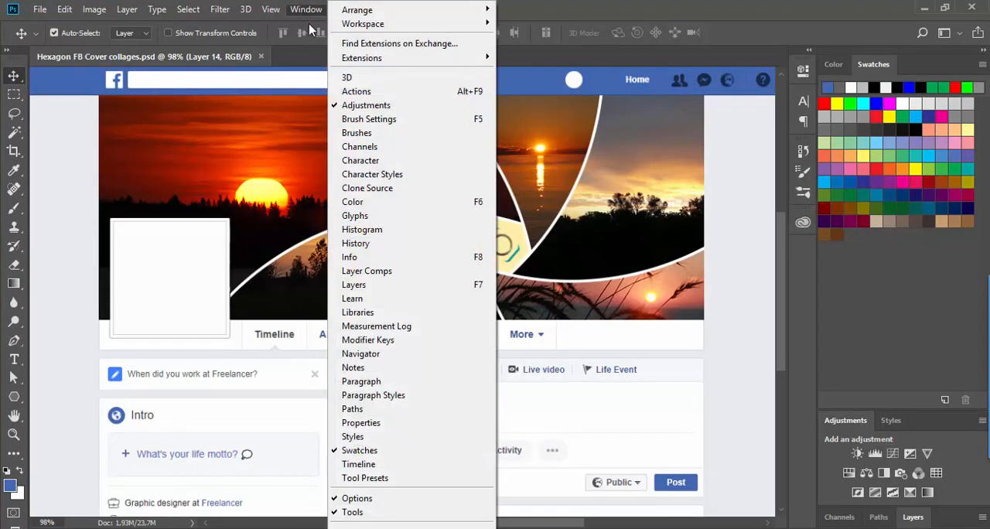
pyautogui.click(342, 91)
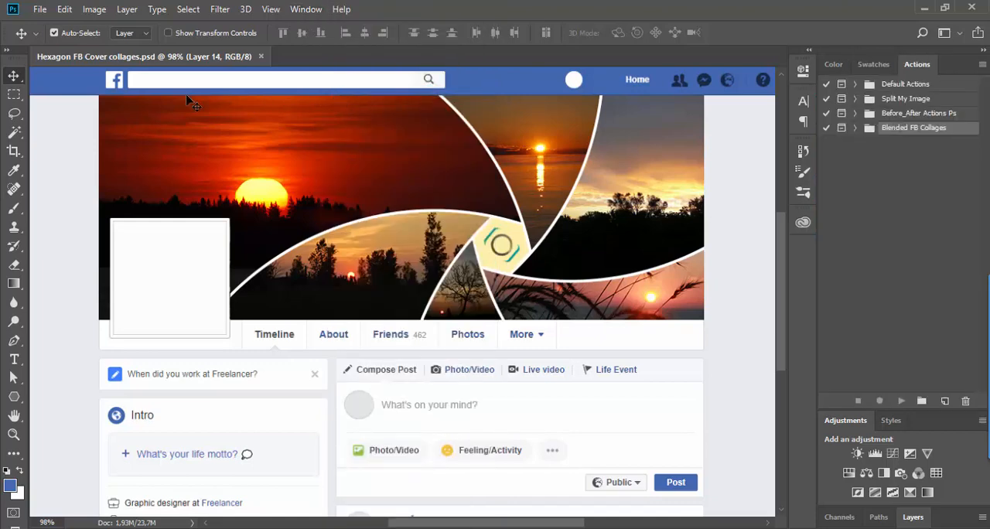
pyautogui.click(39, 9)
pyautogui.click(54, 38)
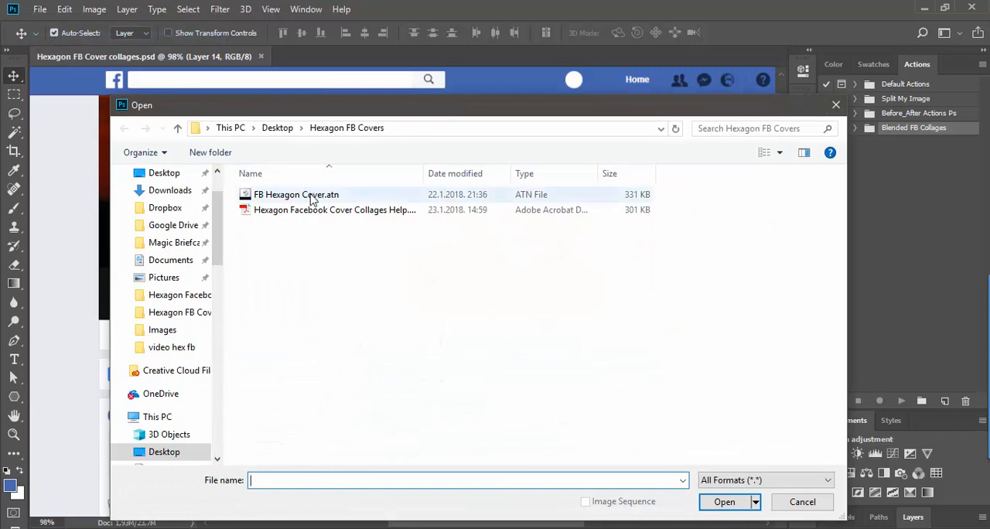
pyautogui.doubleClick(312, 199)
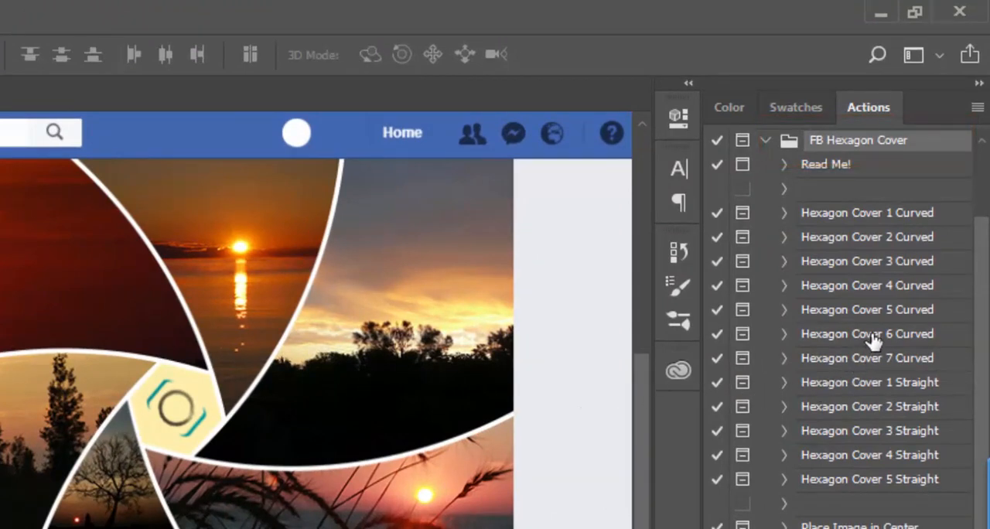
# Step: Run the Hexagon Cover 5 Curved action and continue past its image placement instructions
pyautogui.click(873, 309)
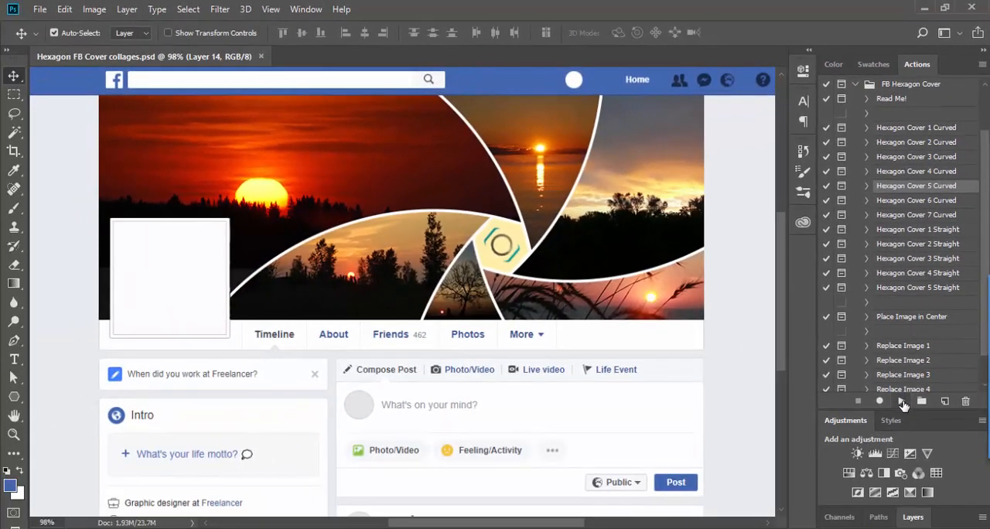
pyautogui.click(902, 401)
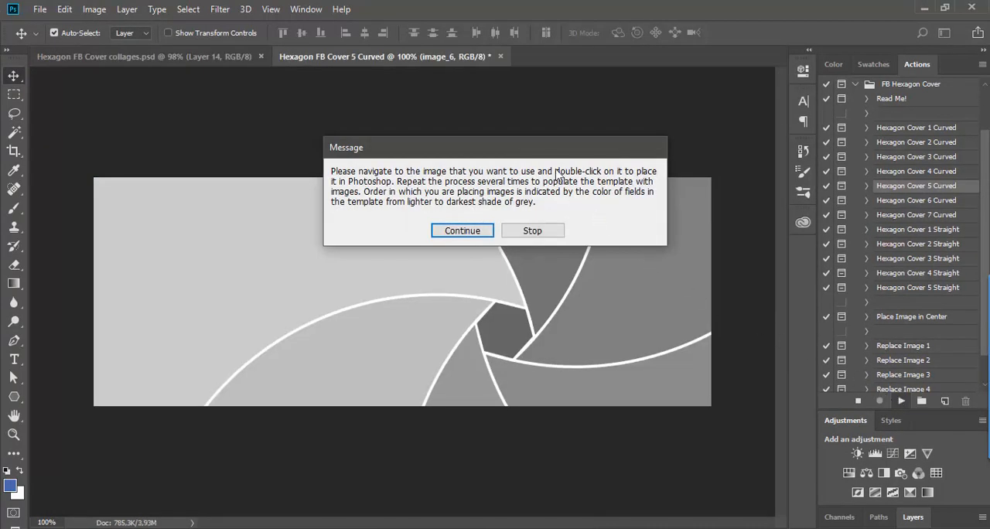
pyautogui.moveTo(533, 152); pyautogui.dragTo(567, 93)
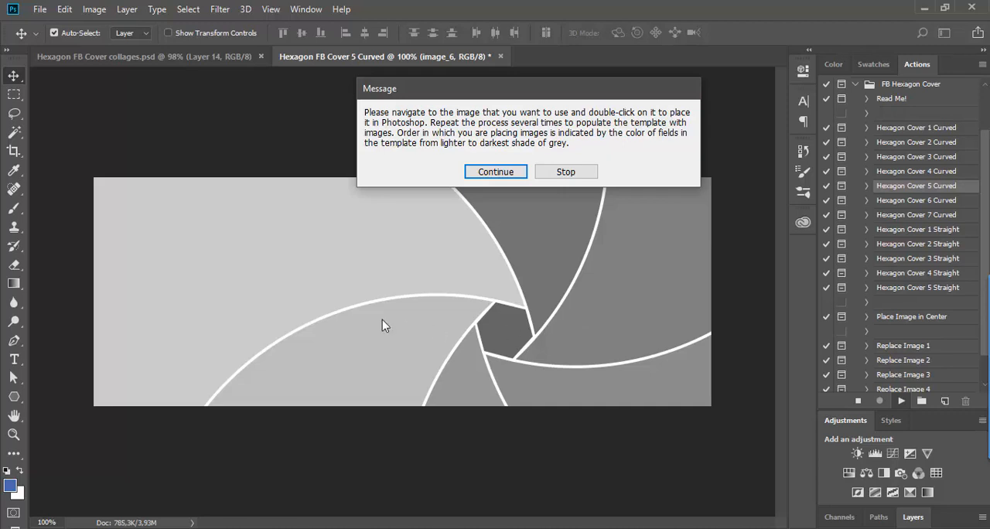
pyautogui.click(472, 173)
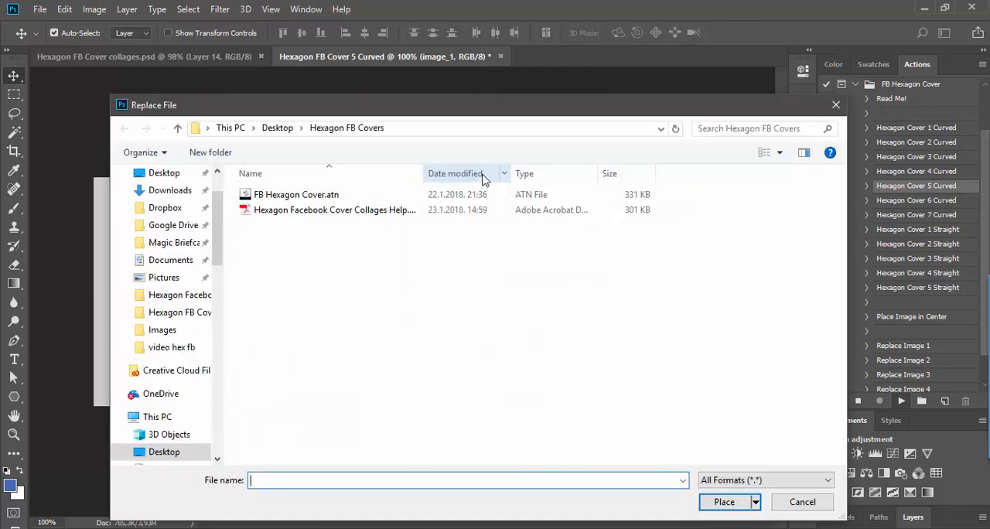
# Step: Place DSC_4578.jpg from the desktop's Images folder into the collage's large lightest-grey field
pyautogui.click(178, 128)
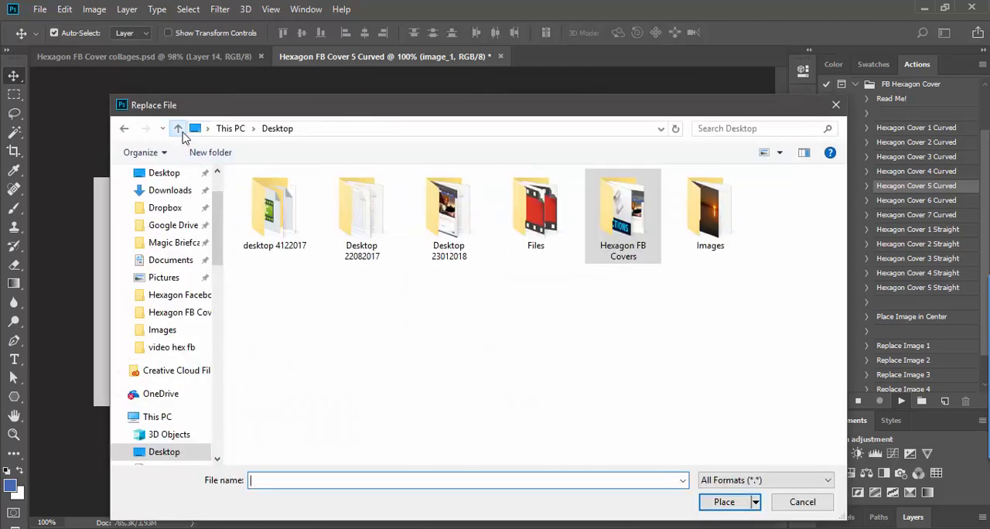
pyautogui.click(694, 222)
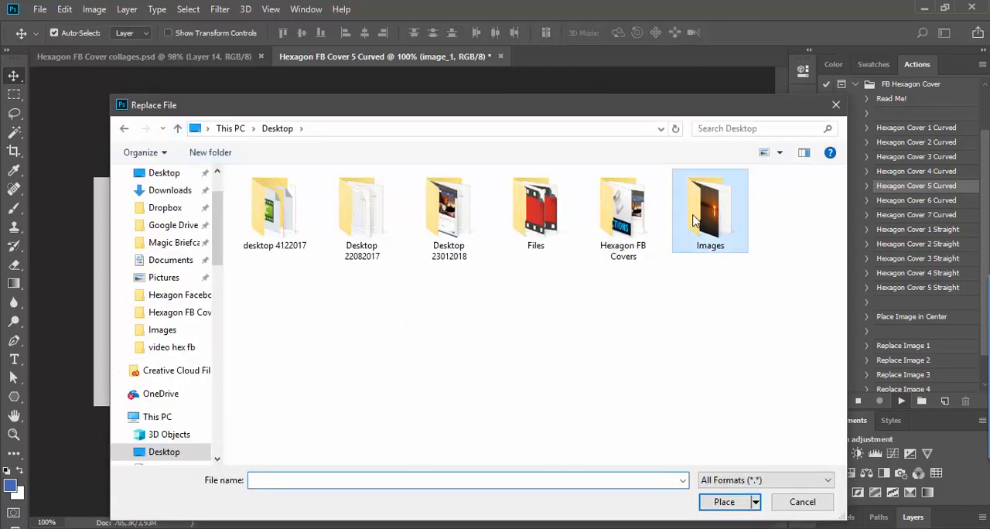
pyautogui.doubleClick(694, 221)
pyautogui.doubleClick(363, 218)
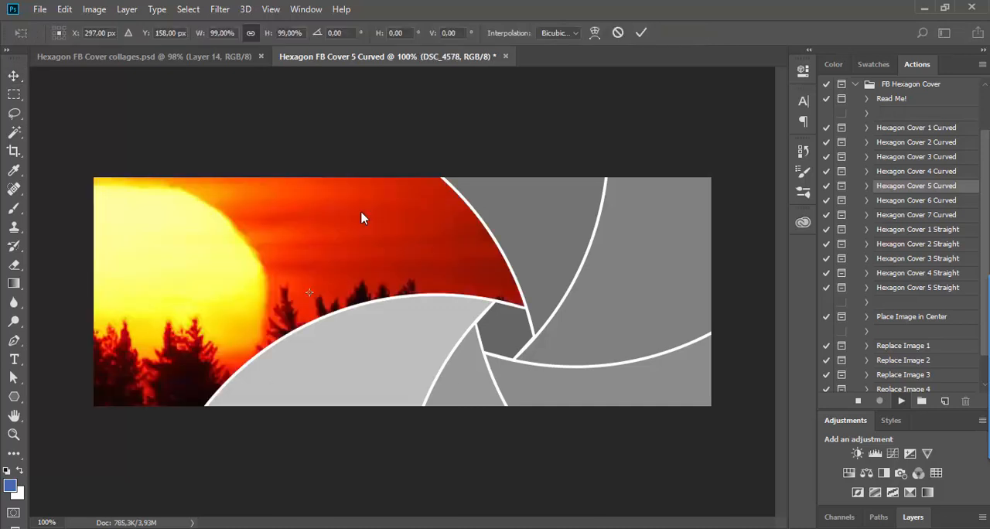
# Step: Scale the placed red sunset image to about 24.5% and move it up to about Y 108.5 px within its field
pyautogui.hotkey('ctrl', '0')
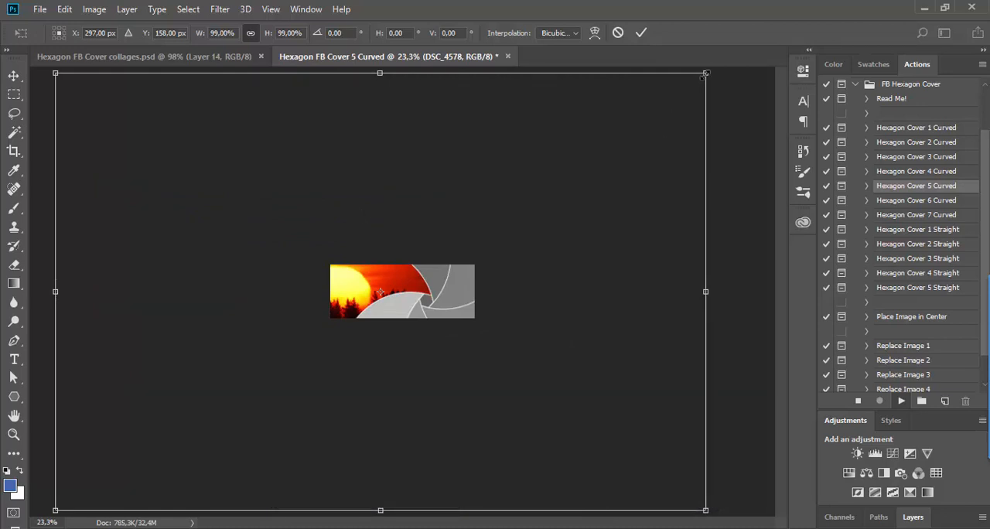
pyautogui.moveTo(705, 74); pyautogui.dragTo(445, 218)
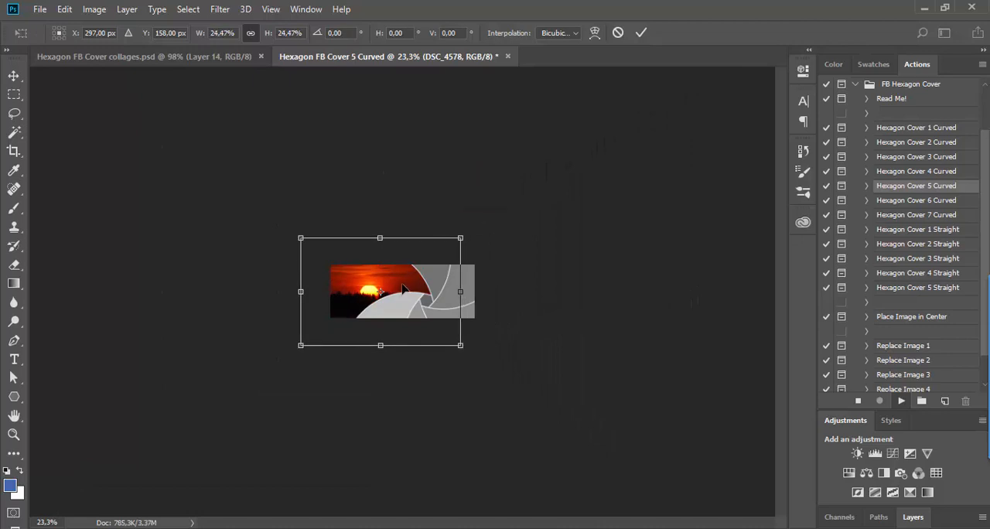
pyautogui.moveTo(402, 288); pyautogui.dragTo(402, 283)
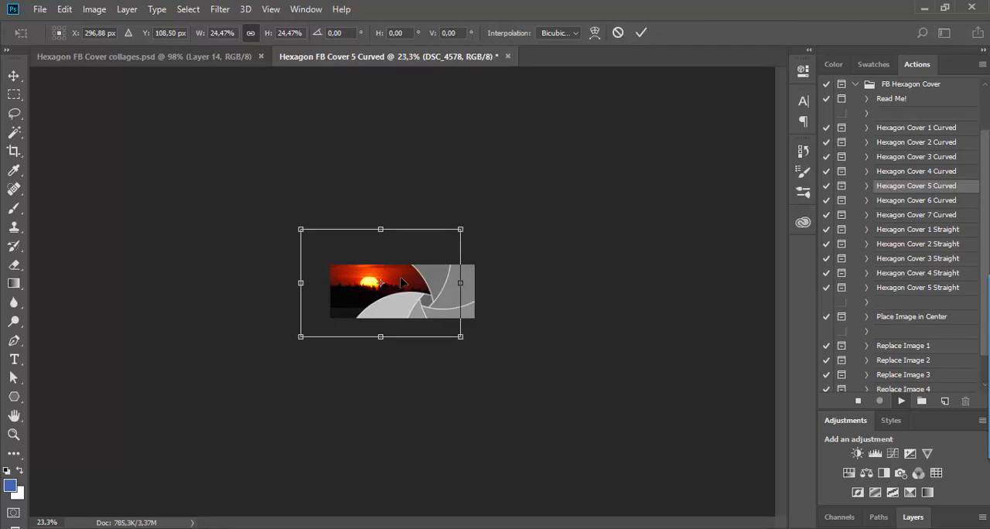
pyautogui.hotkey('ctrl', '+')
pyautogui.hotkey('ctrl', '+')
pyautogui.hotkey('ctrl', '+')
pyautogui.hotkey('ctrl', '+')
pyautogui.hotkey('ctrl', '+')
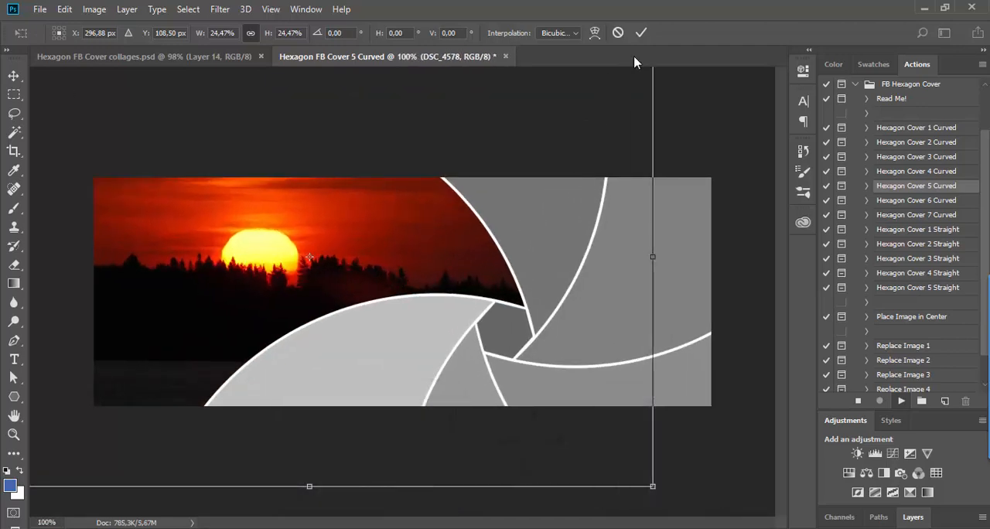
pyautogui.click(641, 32)
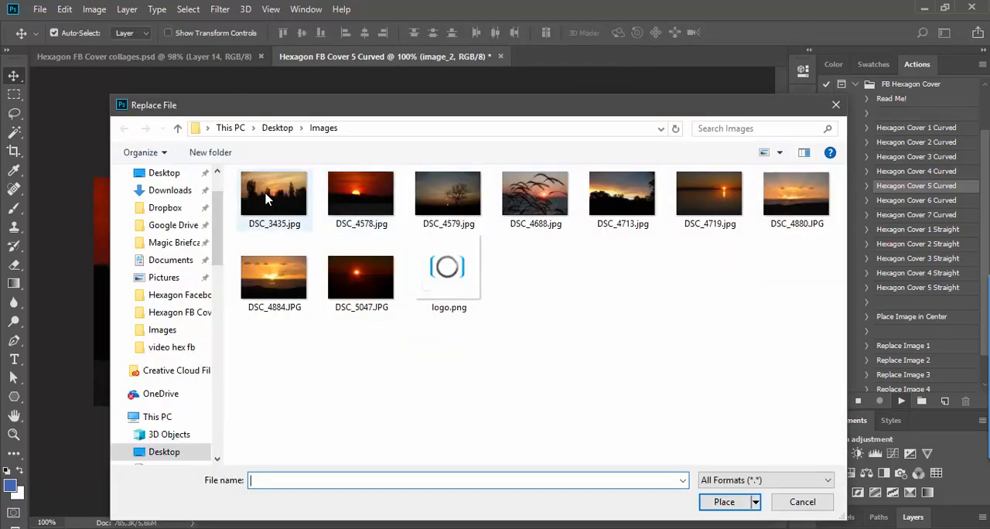
# Step: Place DSC_3435.jpg into the curved lower-left field of the collage and scale it to 11%
pyautogui.doubleClick(265, 199)
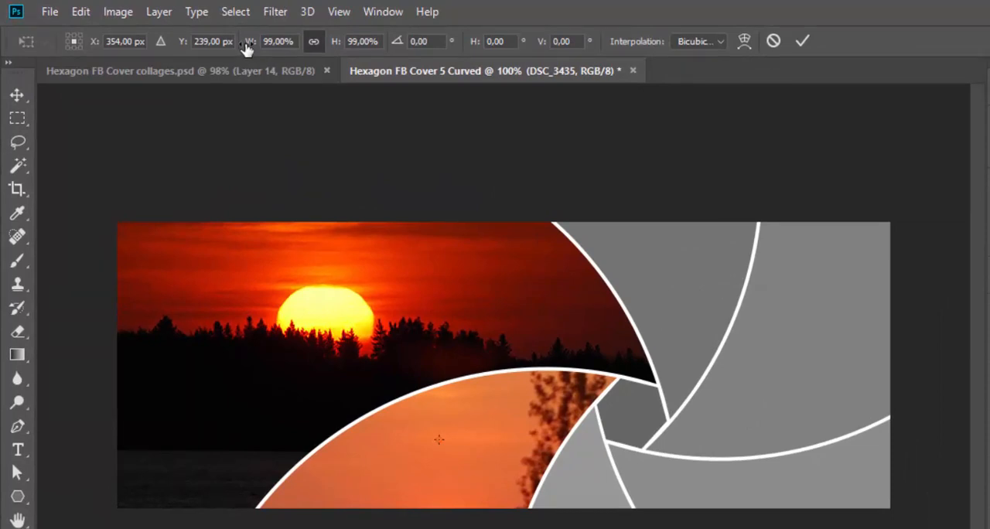
pyautogui.moveTo(246, 48); pyautogui.dragTo(167, 46)
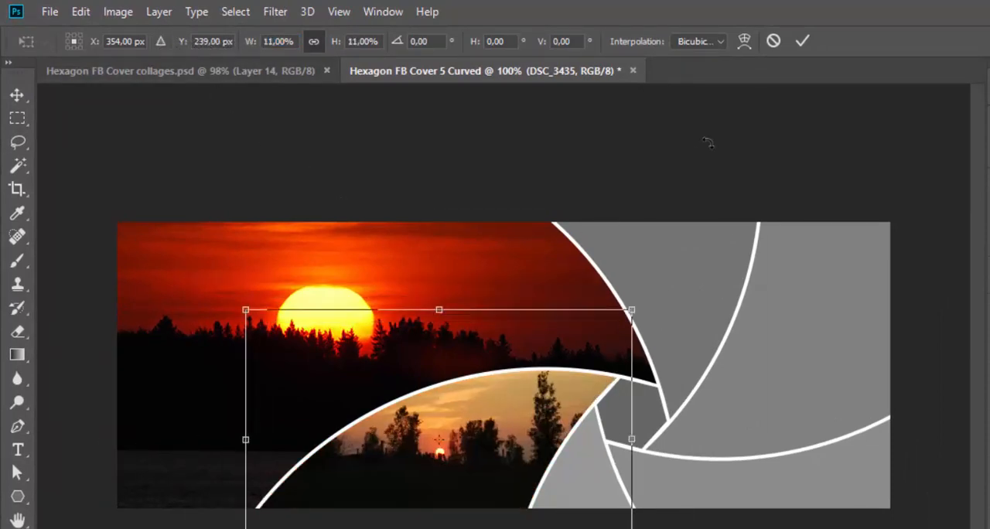
pyautogui.click(803, 41)
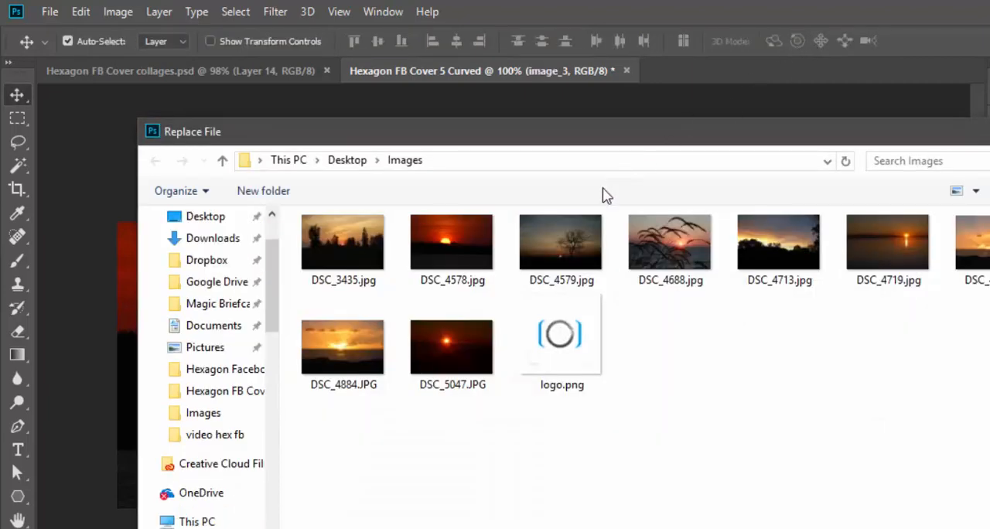
# Step: Place DSC_4579.jpg into the narrow lower-middle field, scale it to 7% and shift it to about X 484 px, Y 253 px
pyautogui.doubleClick(573, 236)
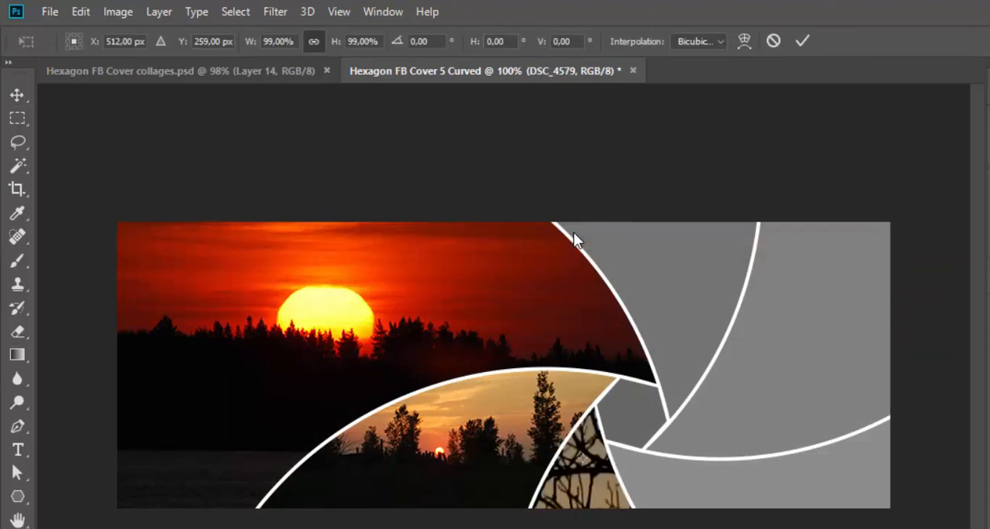
pyautogui.moveTo(245, 42); pyautogui.dragTo(160, 39)
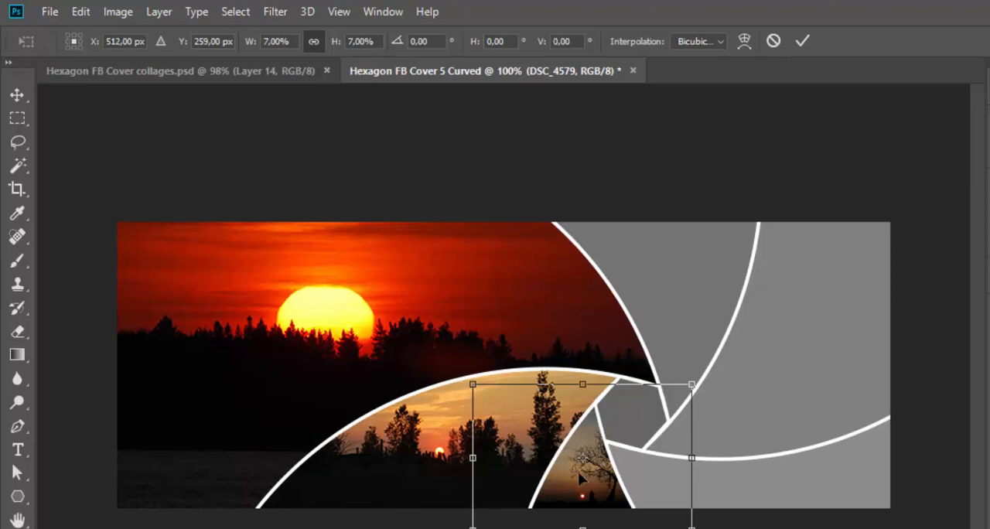
pyautogui.moveTo(577, 470); pyautogui.dragTo(563, 464)
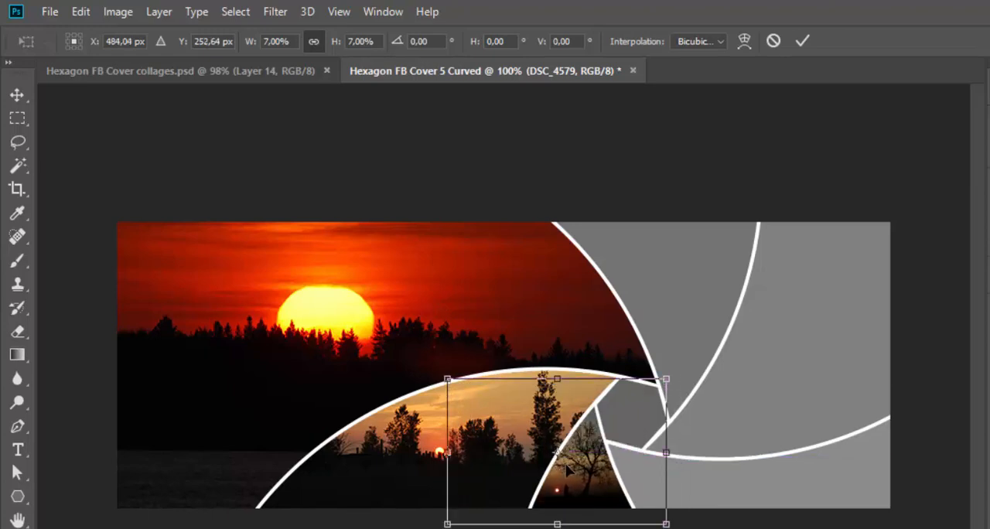
pyautogui.click(803, 42)
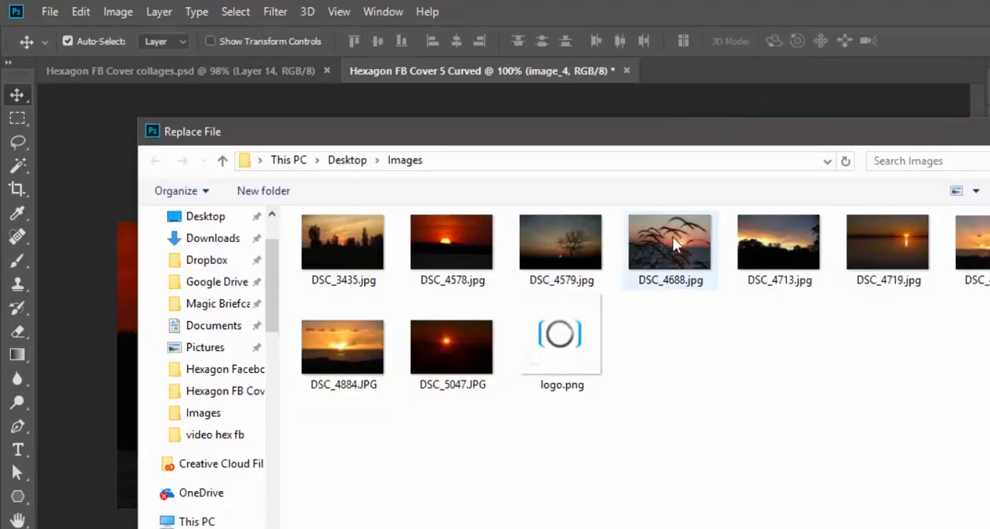
# Step: Place DSC_4688.jpg into the lower-right field of the collage and scale it to 14%
pyautogui.doubleClick(672, 236)
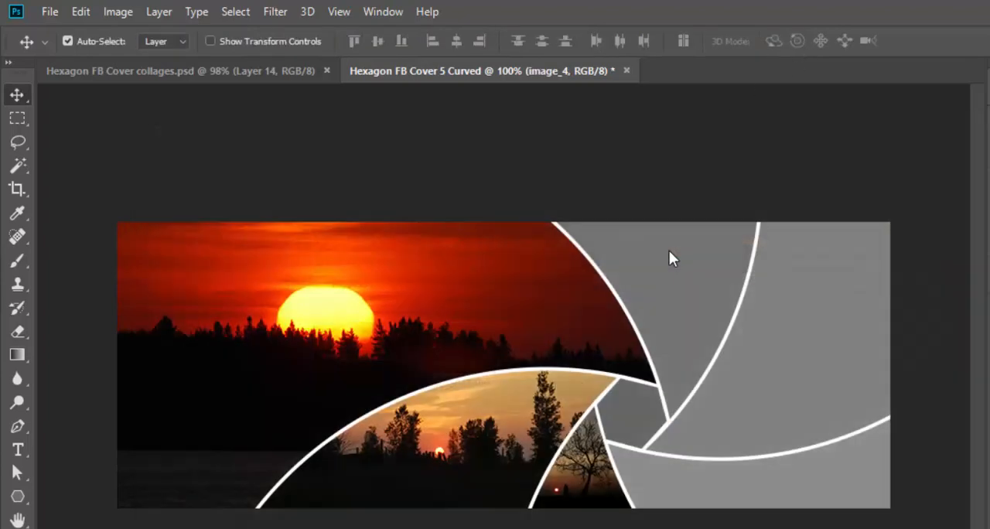
pyautogui.moveTo(258, 47); pyautogui.dragTo(179, 42)
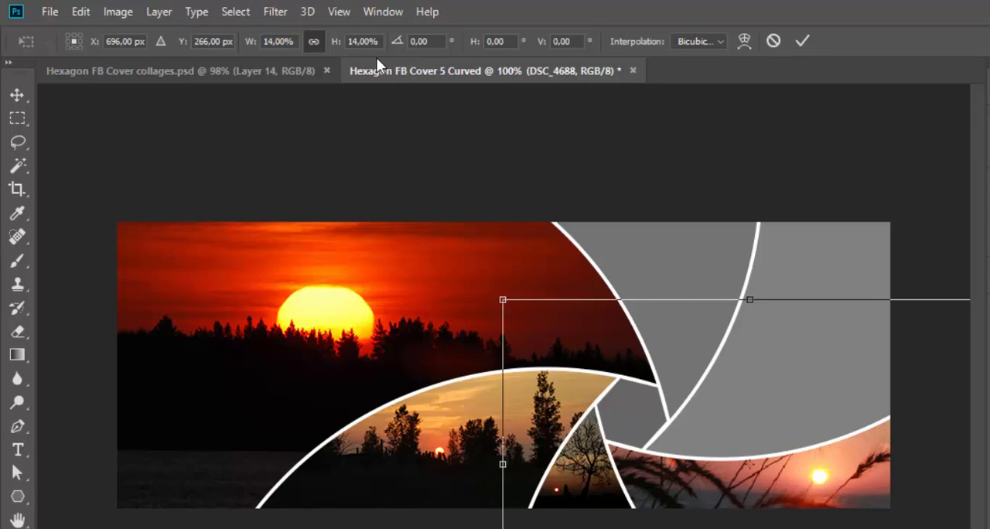
pyautogui.click(802, 42)
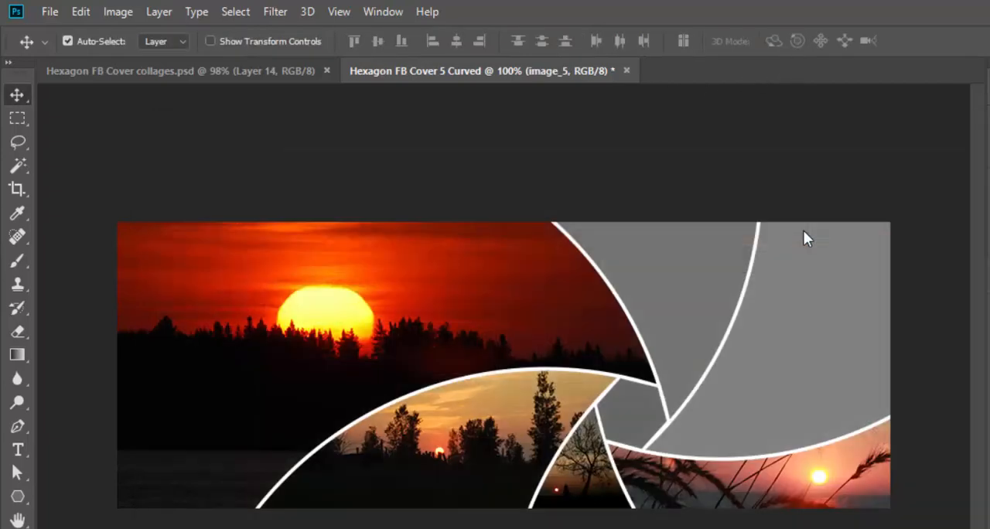
# Step: Fill the collage's right field with DSC_4713.jpg, scaled to 17% and rotated about -4.5°
pyautogui.moveTo(239, 40); pyautogui.dragTo(181, 40)
pyautogui.moveTo(499, 174); pyautogui.dragTo(490, 196)
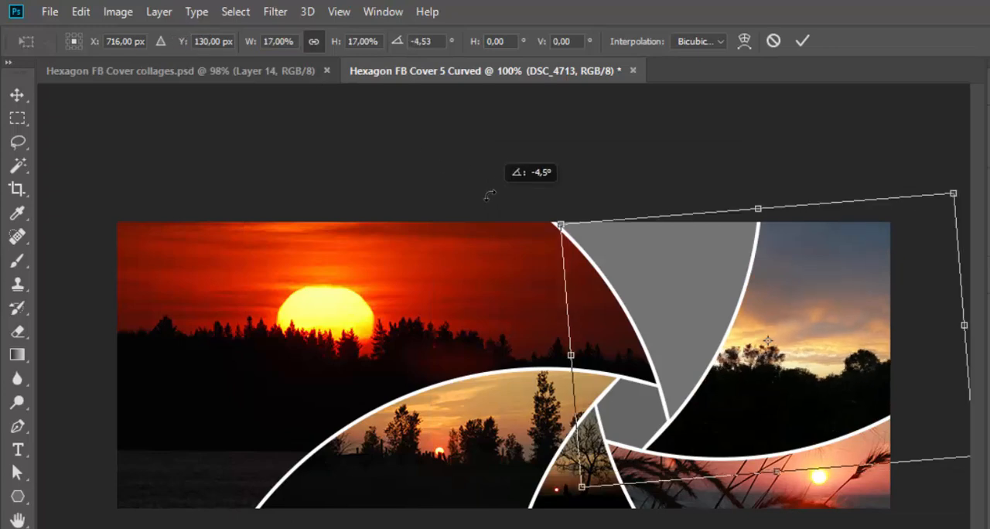
pyautogui.click(801, 40)
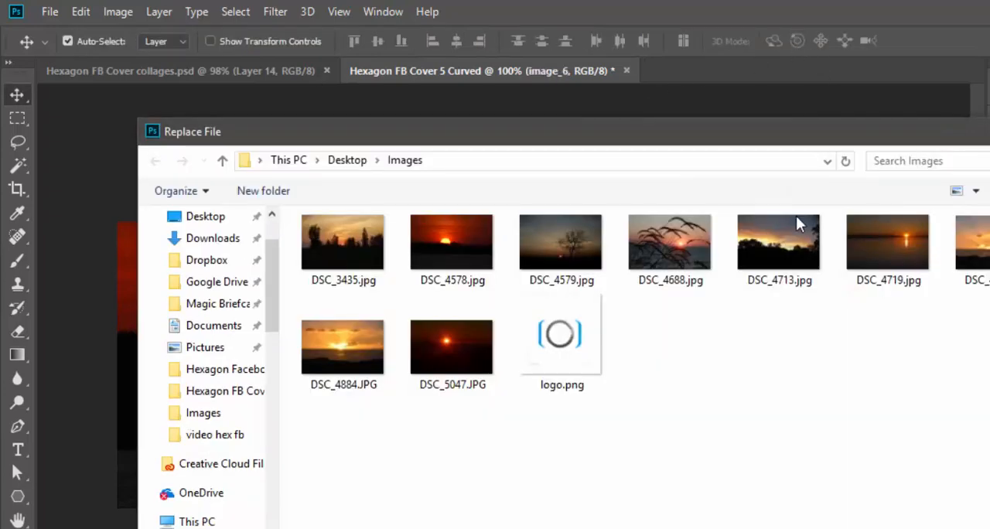
# Step: Fill the collage's upper-middle field with DSC_4719.jpg, scaled to 11% and shifted to about X 511 px, Y 110 px
pyautogui.doubleClick(887, 232)
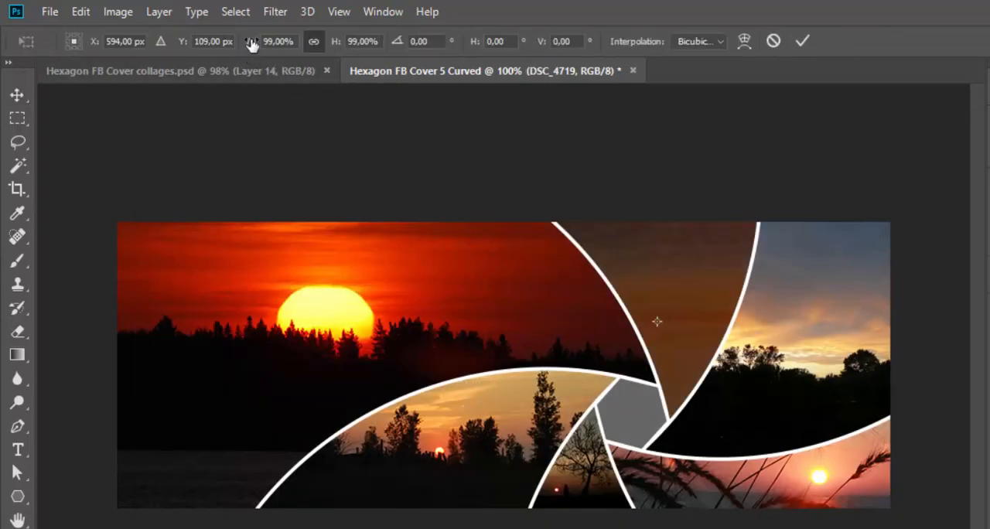
pyautogui.moveTo(252, 44); pyautogui.dragTo(164, 40)
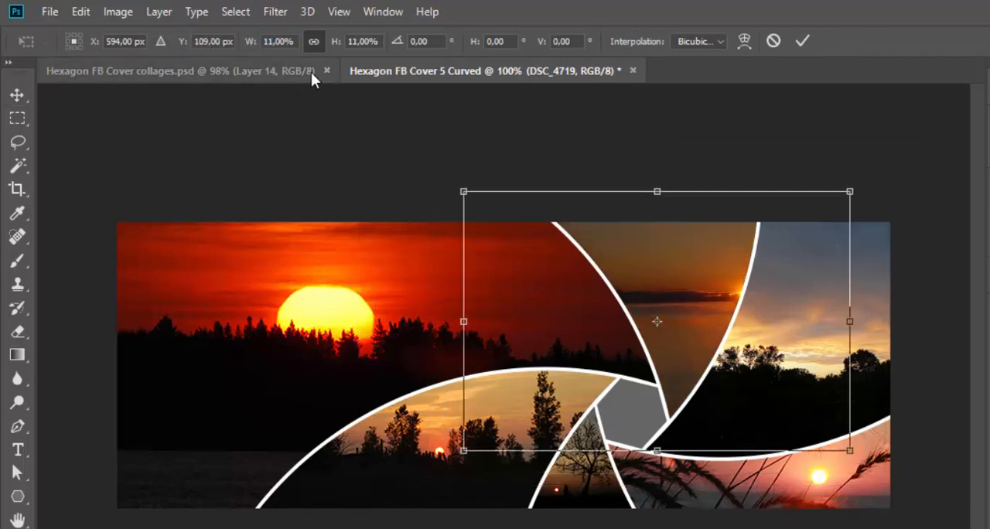
pyautogui.moveTo(657, 259); pyautogui.dragTo(581, 258)
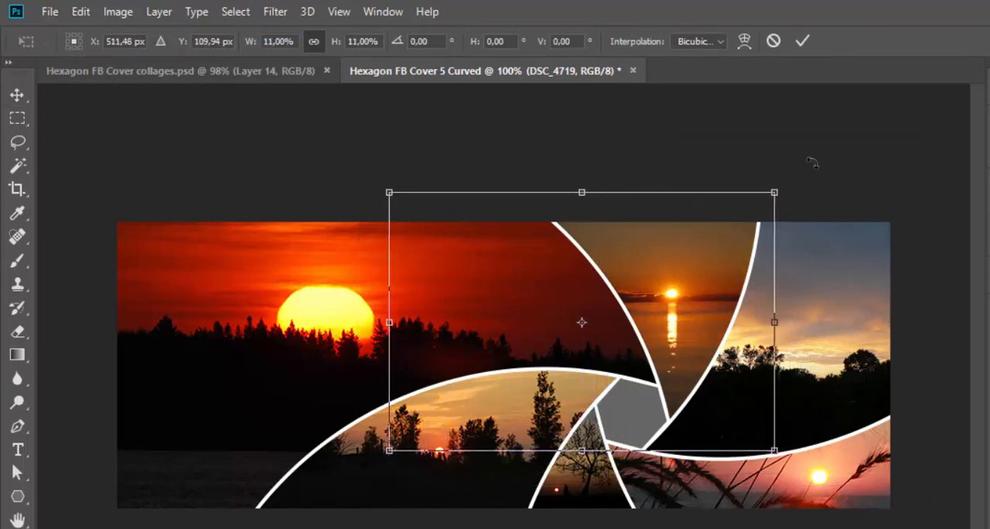
pyautogui.click(804, 40)
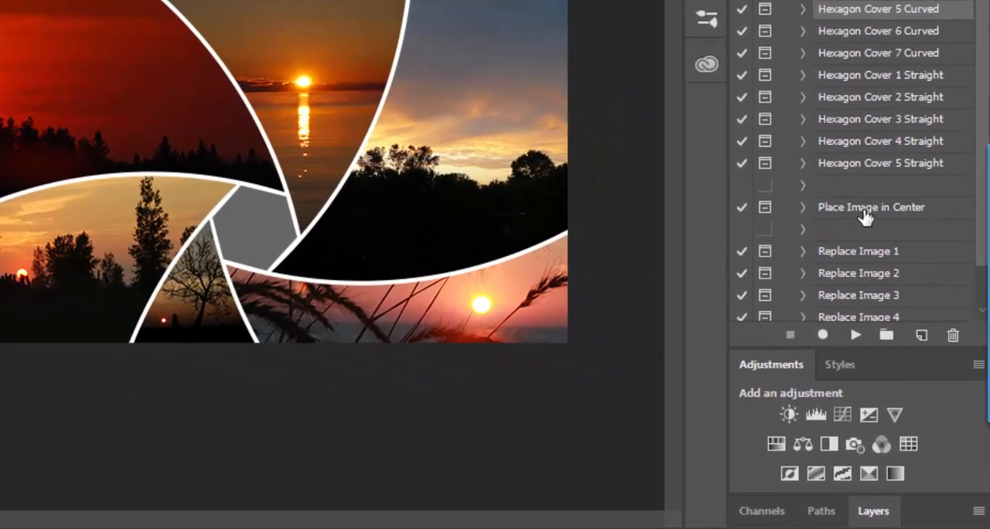
# Step: Run the Place Image in Center action with logo.png and rotate the logo about 39.5° inside the central hexagon
pyautogui.click(864, 209)
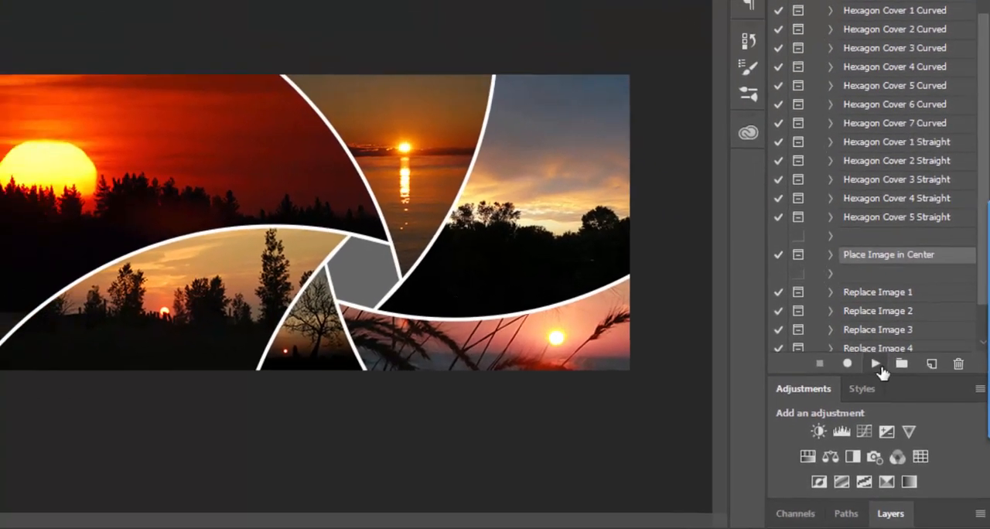
pyautogui.click(876, 364)
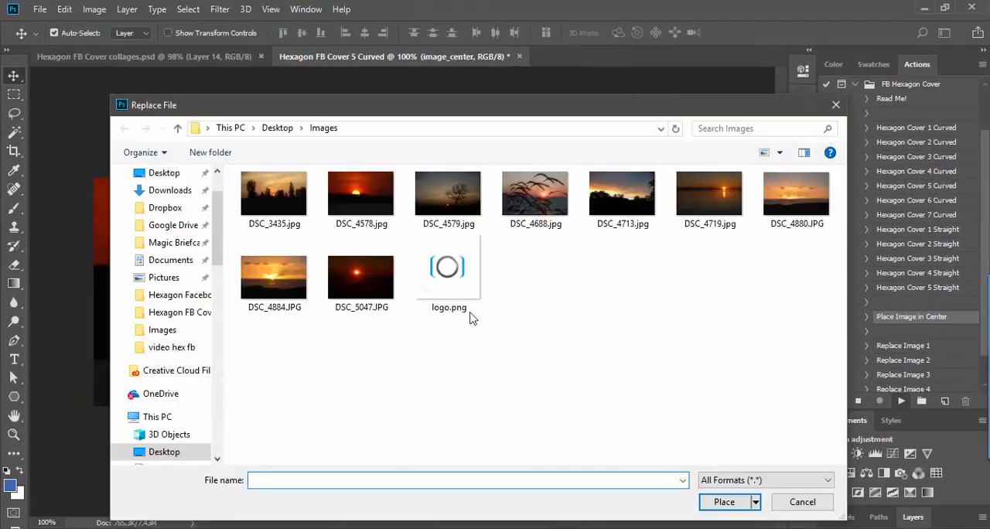
pyautogui.doubleClick(450, 278)
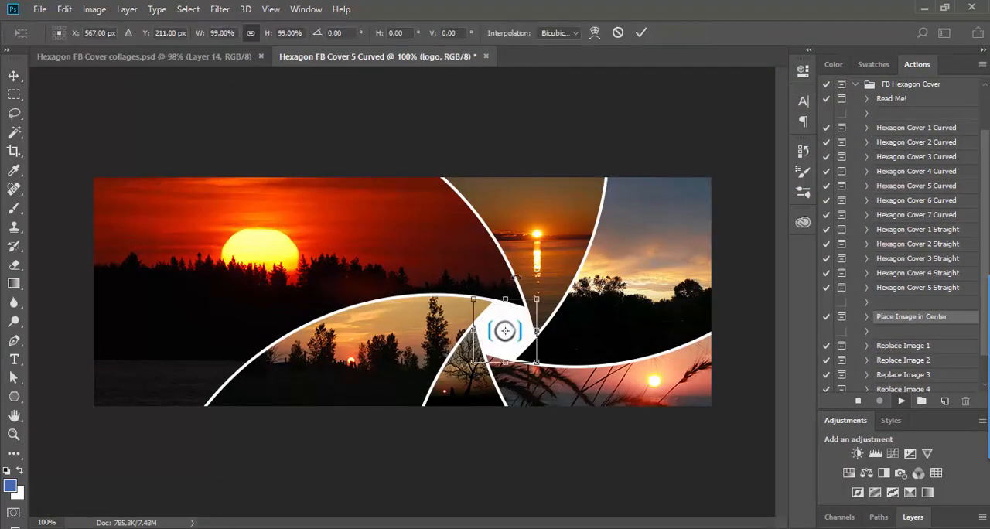
pyautogui.moveTo(552, 278); pyautogui.dragTo(571, 322)
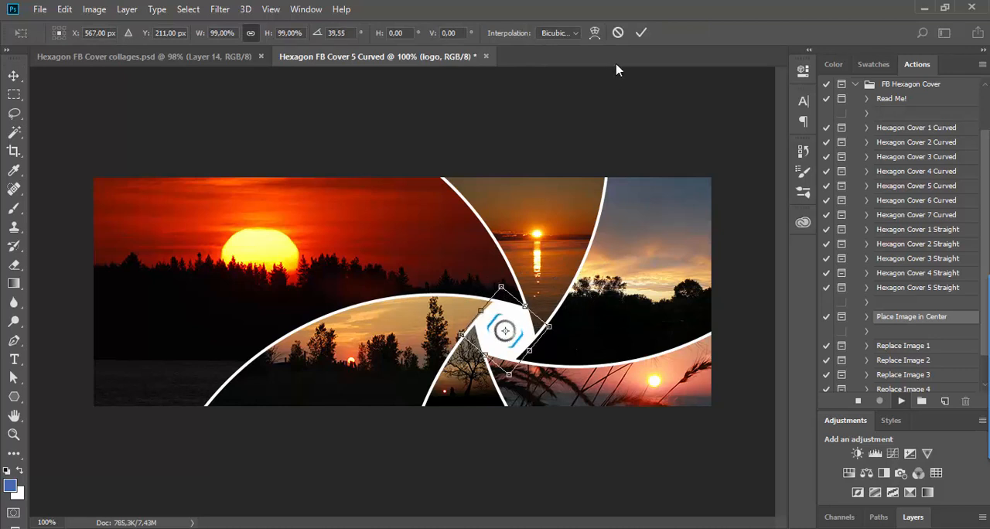
pyautogui.click(641, 33)
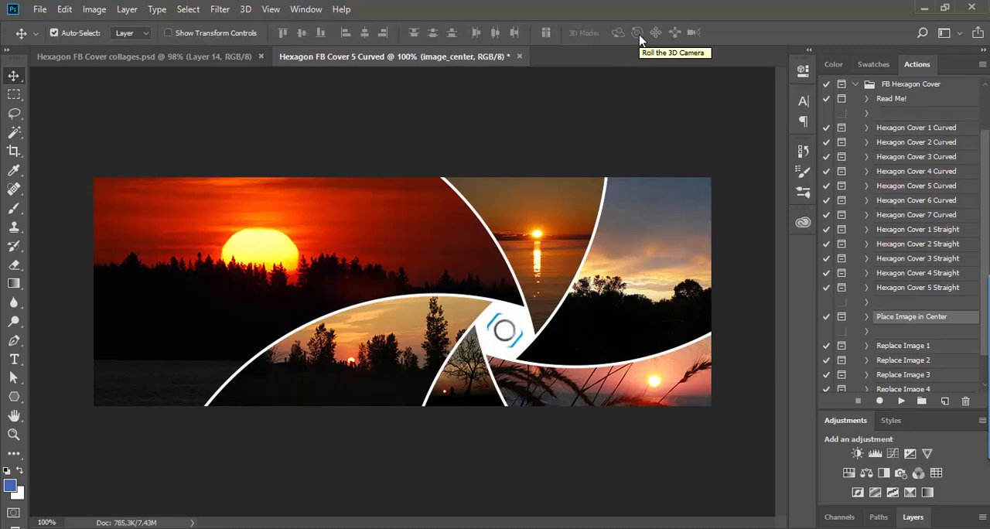
# Step: Display the collage's layer list and locate the image_1 layer that fills the large upper-left field
pyautogui.scroll(-1, 934, 312)
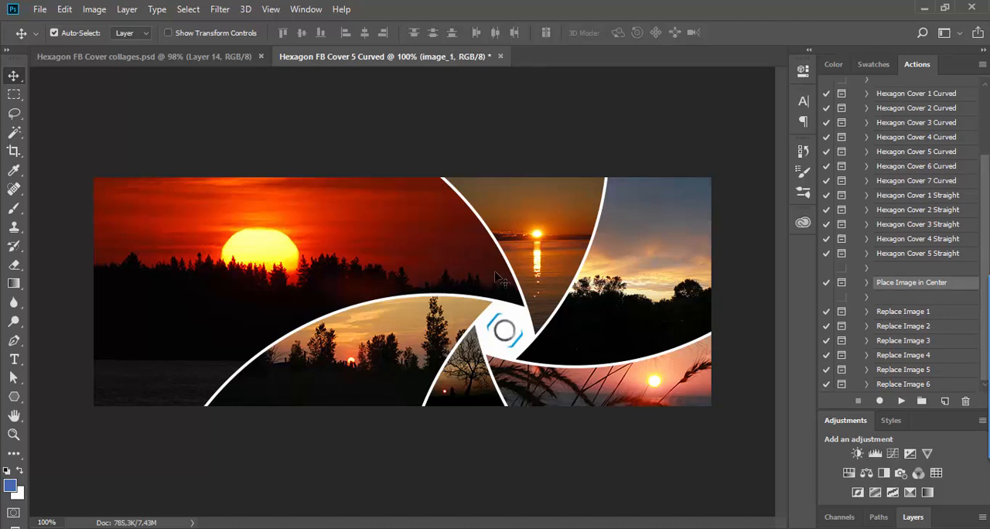
pyautogui.click(913, 517)
pyautogui.click(908, 518)
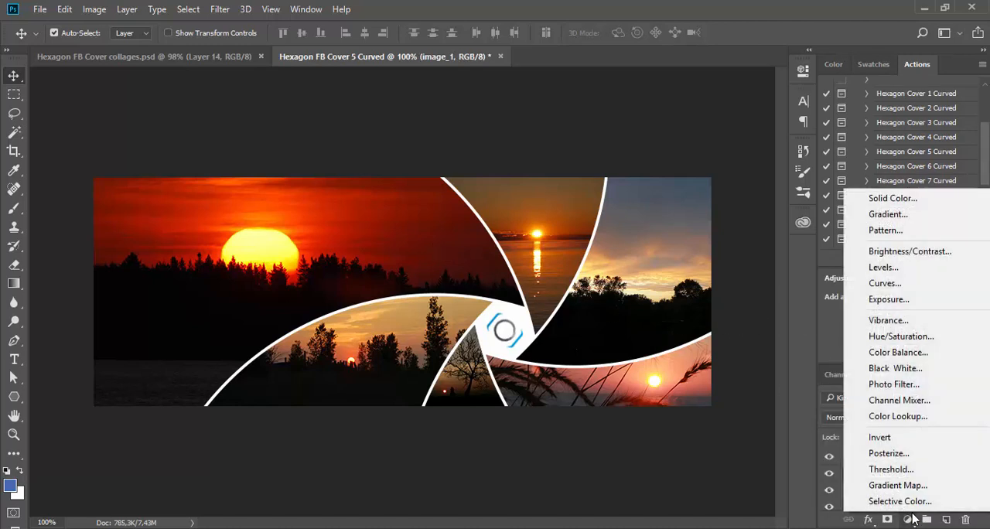
pyautogui.click(802, 500)
pyautogui.scroll(-8, 843, 487)
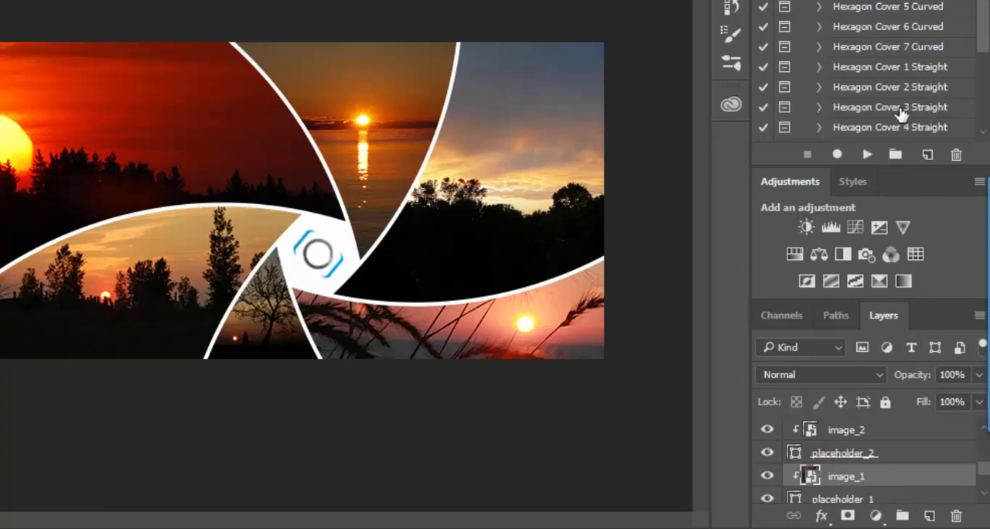
# Step: Run the Replace Image 1 action to swap the large upper-left photo for DSC_4880.JPG, scaled to about 229%
pyautogui.scroll(-5, 901, 114)
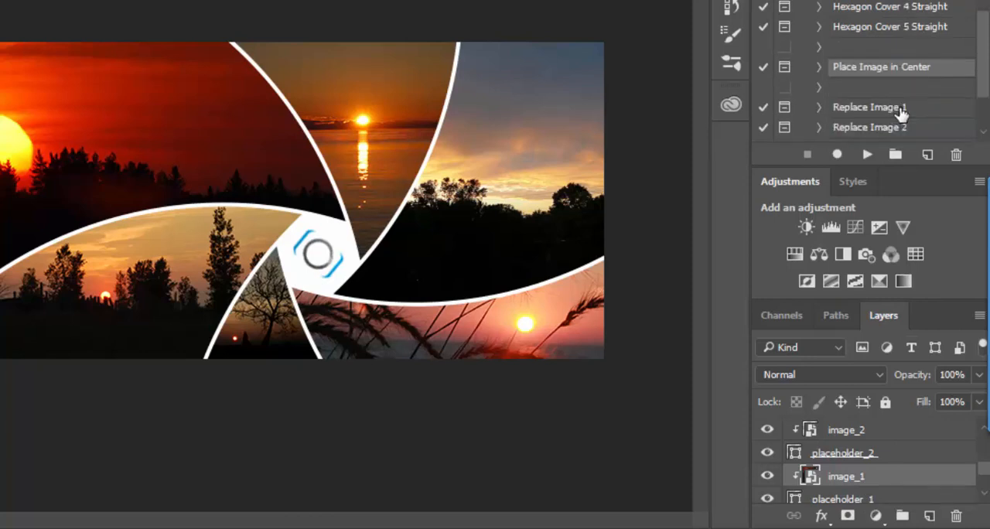
pyautogui.scroll(-1, 901, 114)
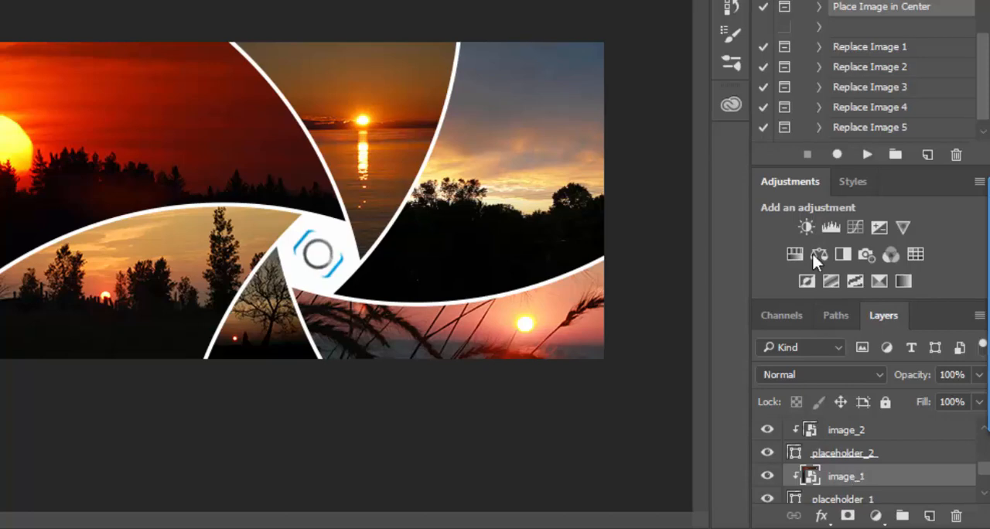
pyautogui.click(857, 48)
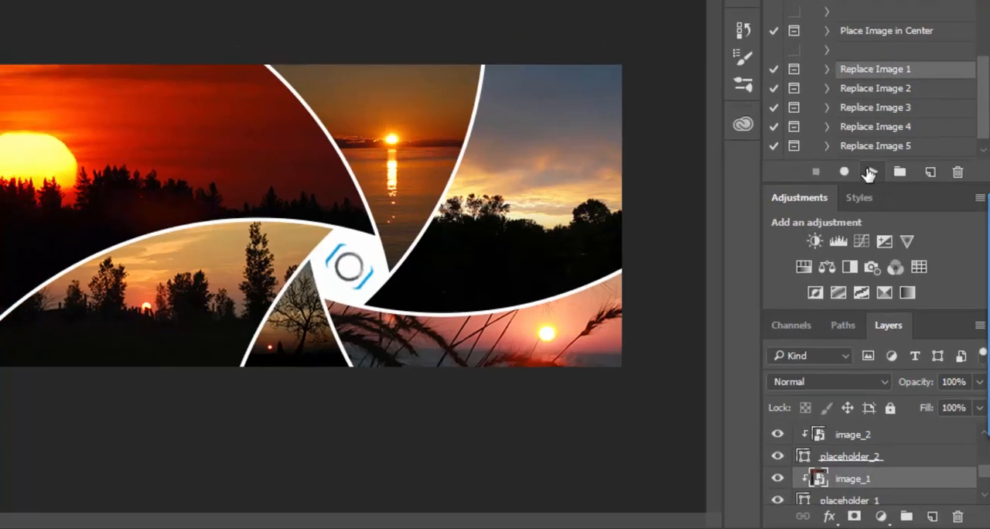
pyautogui.click(869, 173)
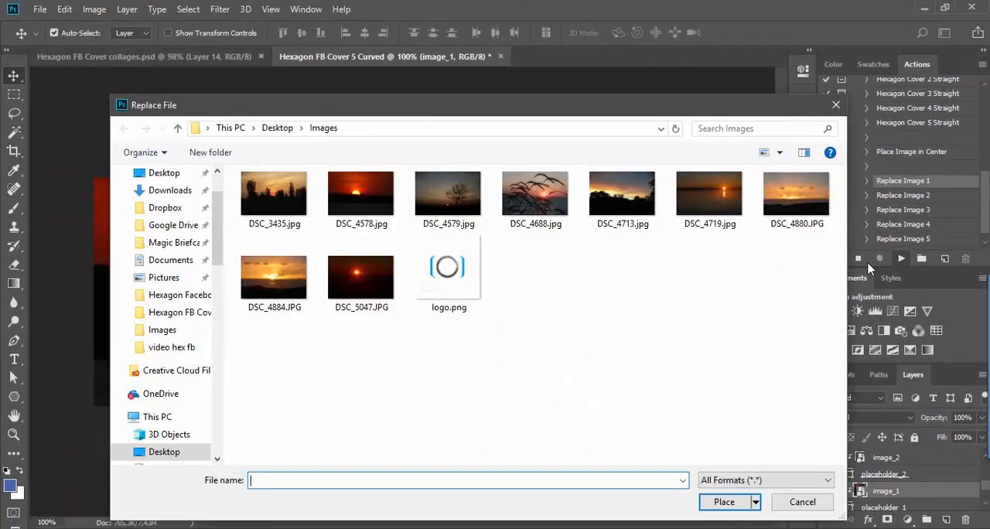
pyautogui.doubleClick(784, 207)
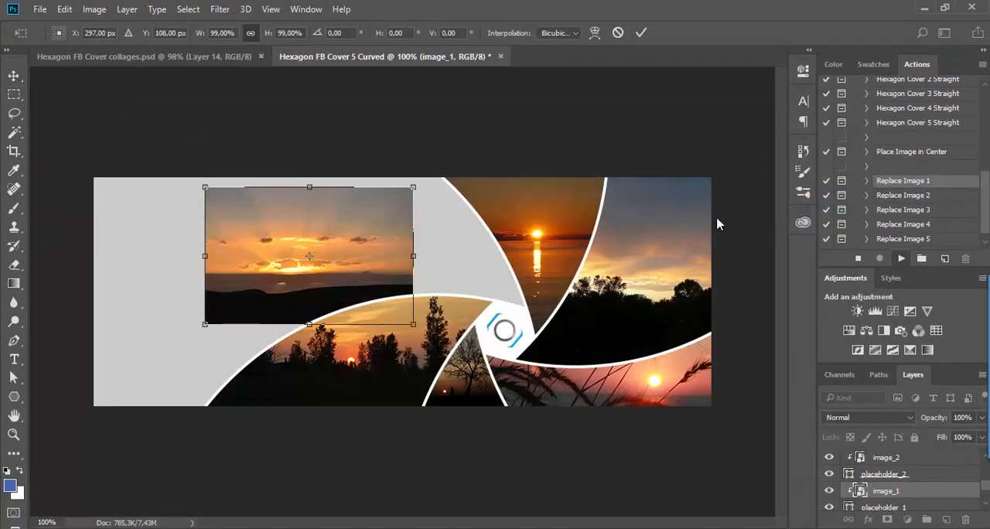
pyautogui.moveTo(200, 325); pyautogui.dragTo(77, 409)
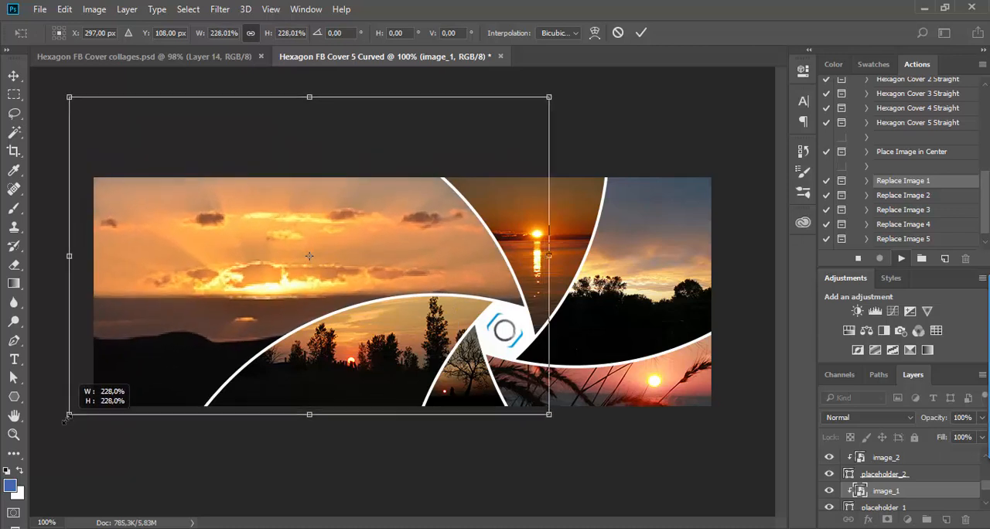
pyautogui.click(645, 33)
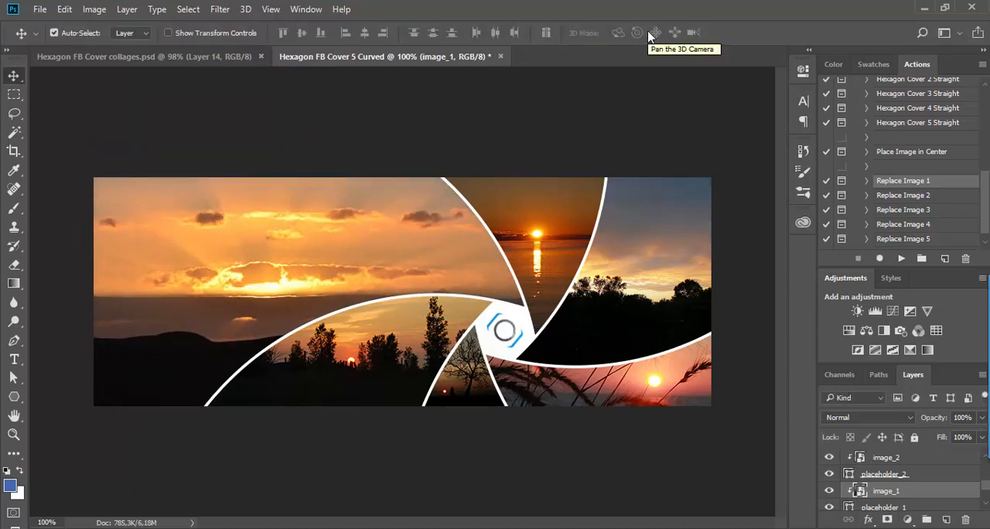